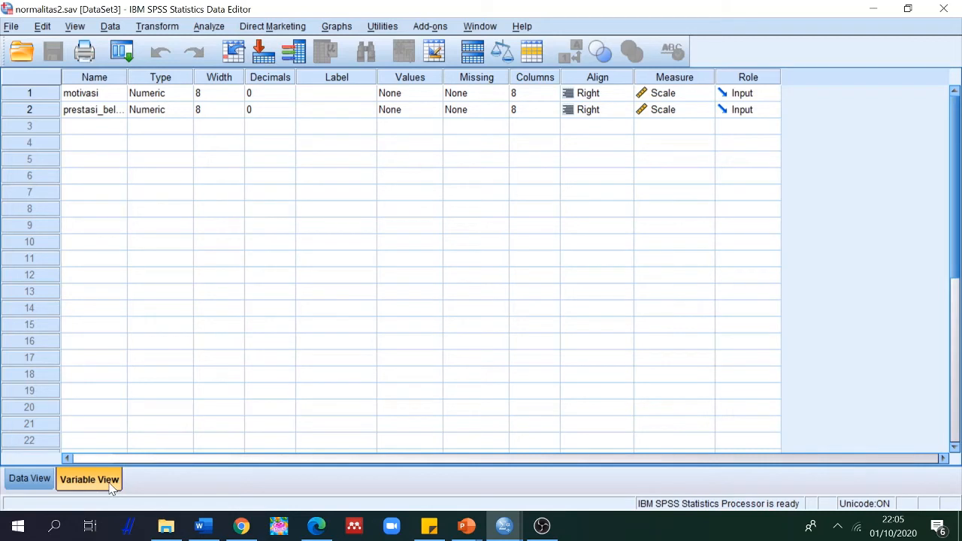
- Widen the Name column of the variable list so that prestasi_belajar fits in full
left_click(87, 92)
left_click(89, 116)
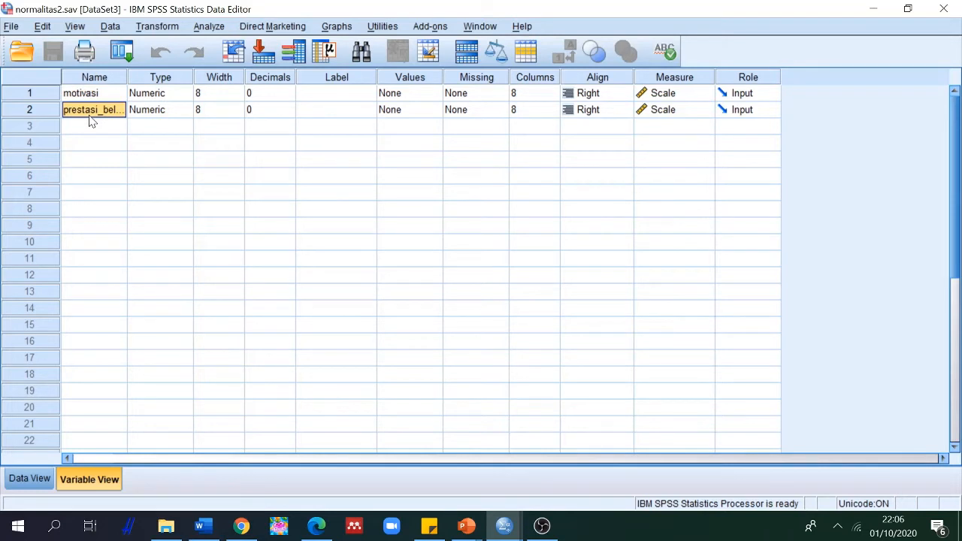
double_click(126, 76)
mouse_move(152, 77)
left_mouse_down()
mouse_move(170, 78)
mouse_move(160, 77)
left_mouse_up()
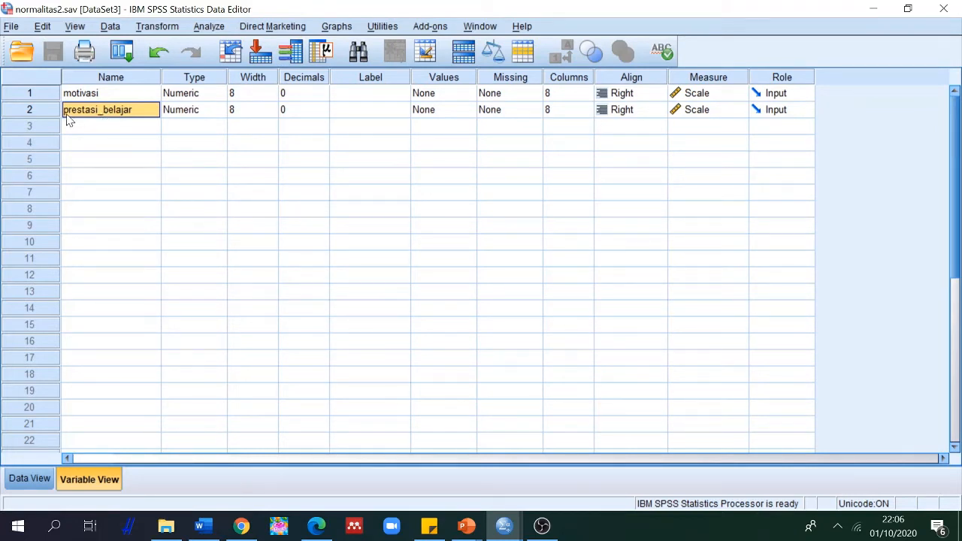
- Check the decimals of prestasi_belajar and keep Scale as the measure of motivasi
left_click(296, 112)
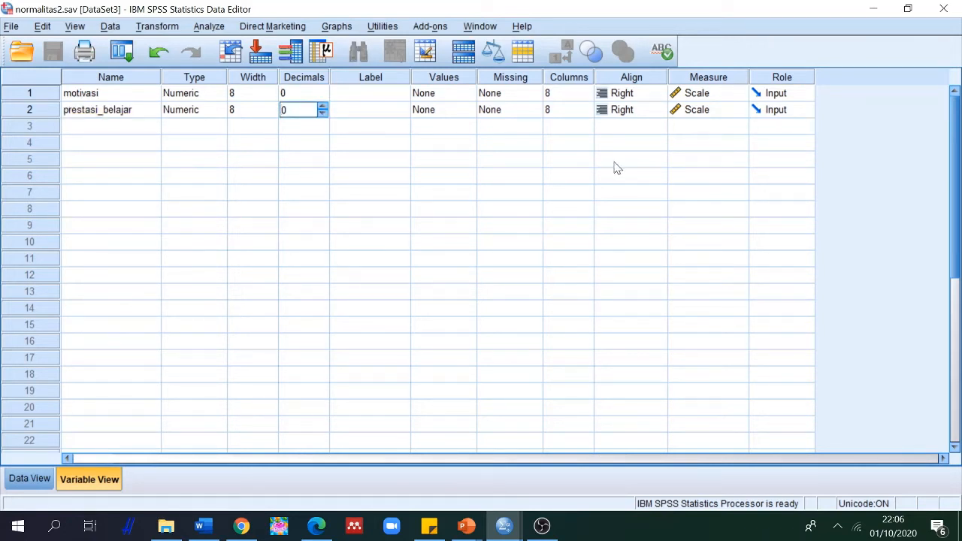
left_click(699, 98)
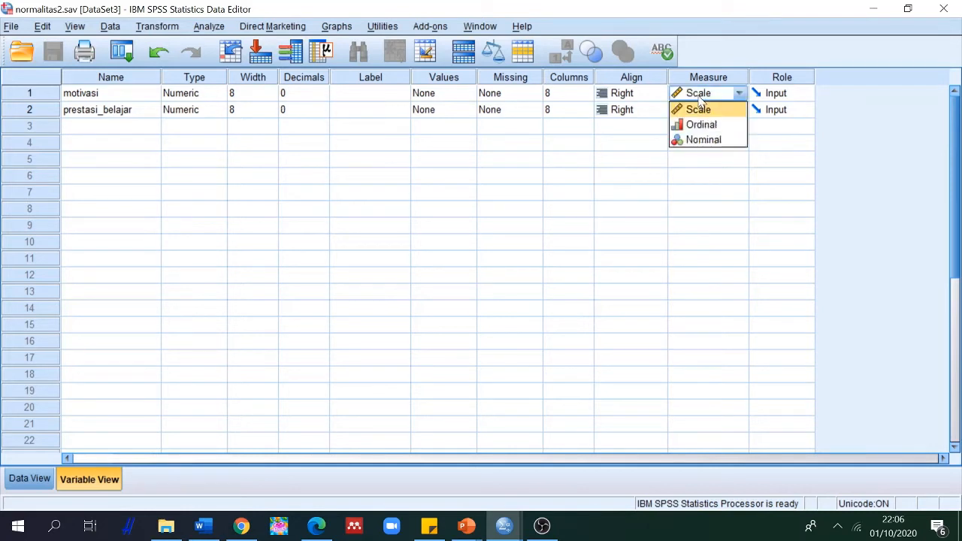
left_click(699, 103)
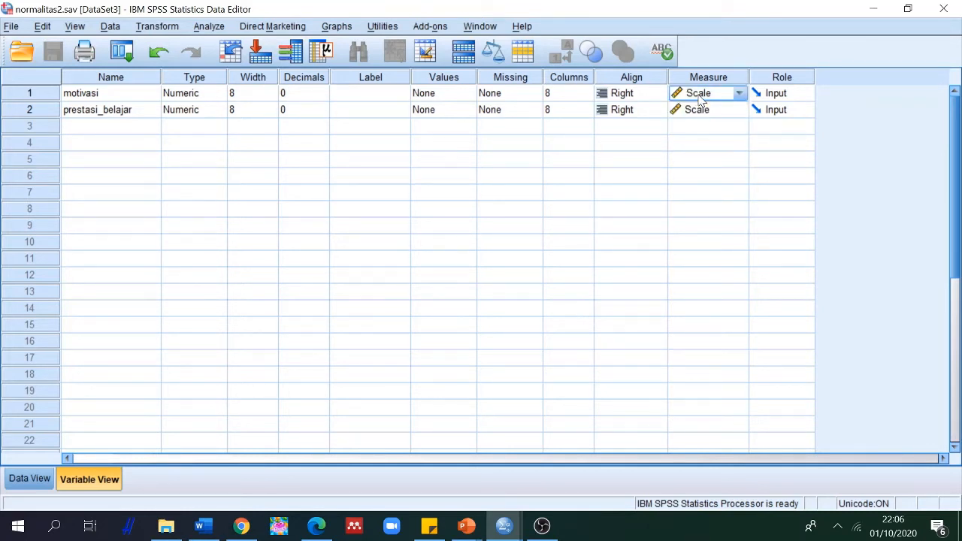
- Show the data values and widen the prestasi_belajar column so its name fits on one line
left_click(27, 481)
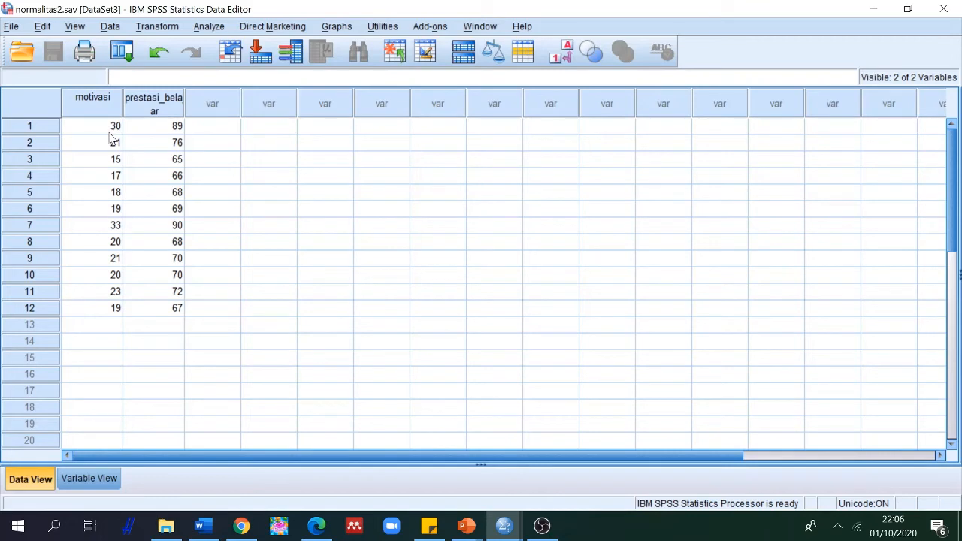
left_click_drag(185, 98, 197, 97)
left_click_drag(111, 115, 191, 294)
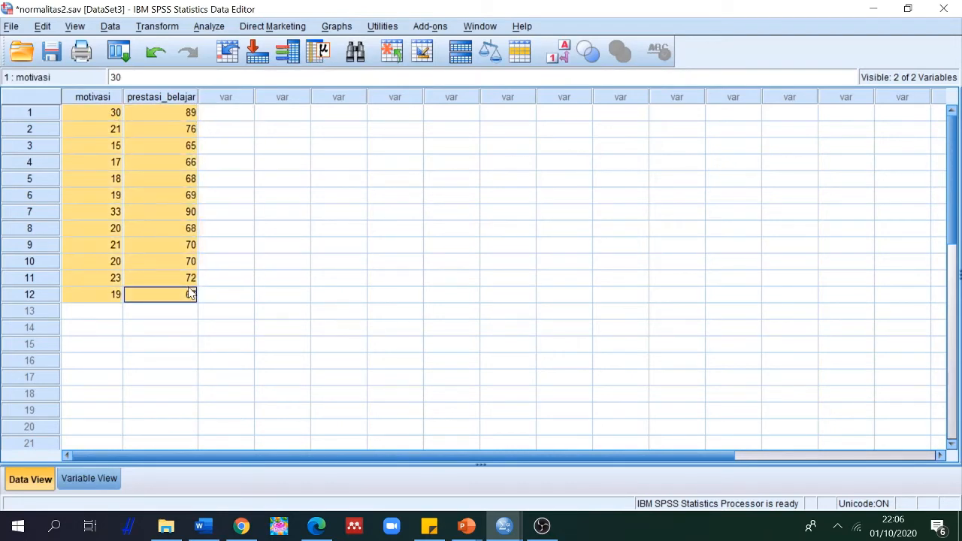
left_click(286, 270)
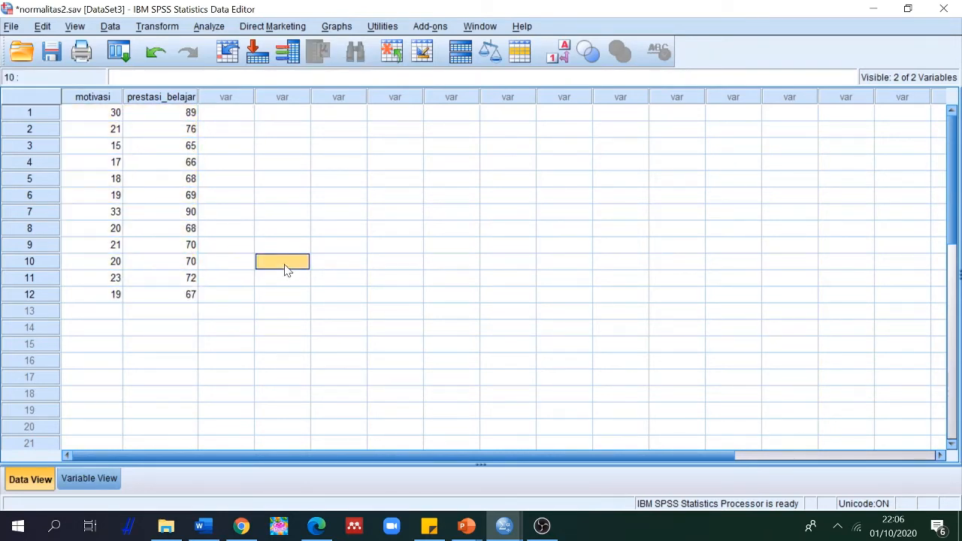
- Read the linear regression instructions in the Word document 08. UJI PRASYARAT ANALISIS, and return to the SPSS data editor
left_click(199, 526)
left_click_drag(955, 194, 955, 238)
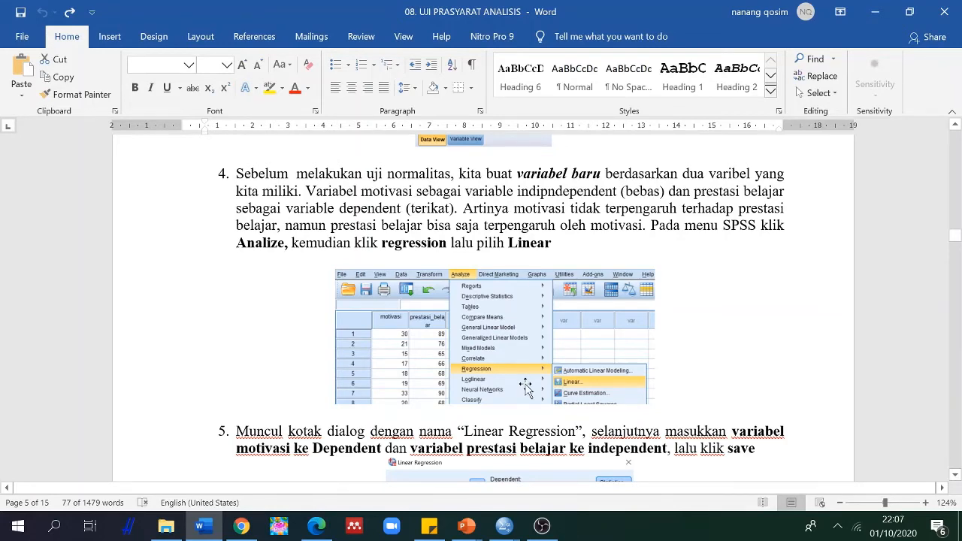
left_click(505, 526)
left_click(580, 460)
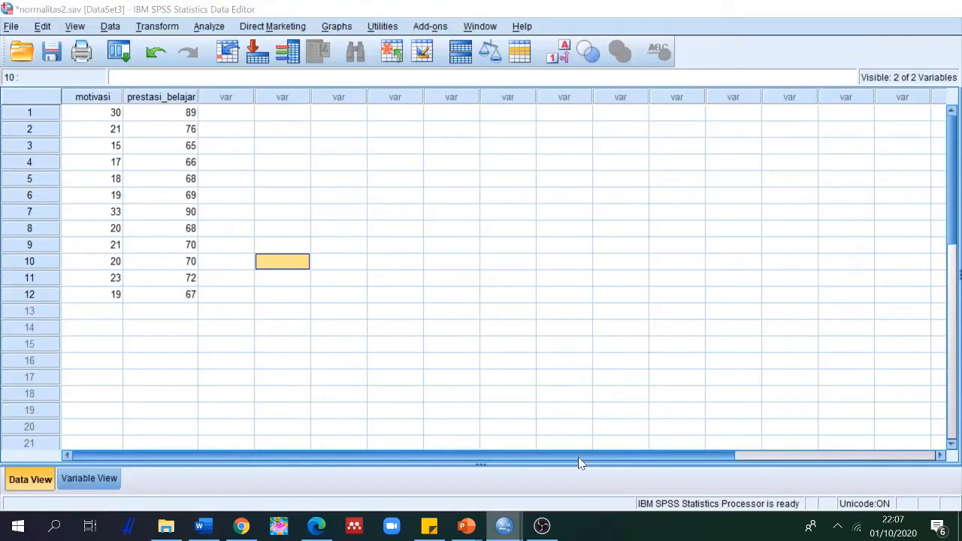
- Set up a linear regression with motivasi as the independent variable and prestasi_belajar as the dependent variable
left_click(209, 28)
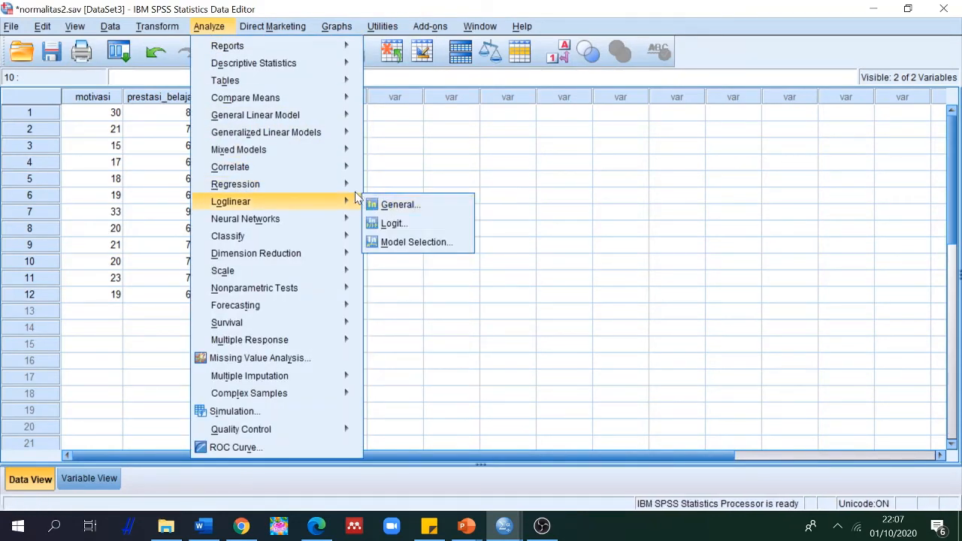
left_click(392, 204)
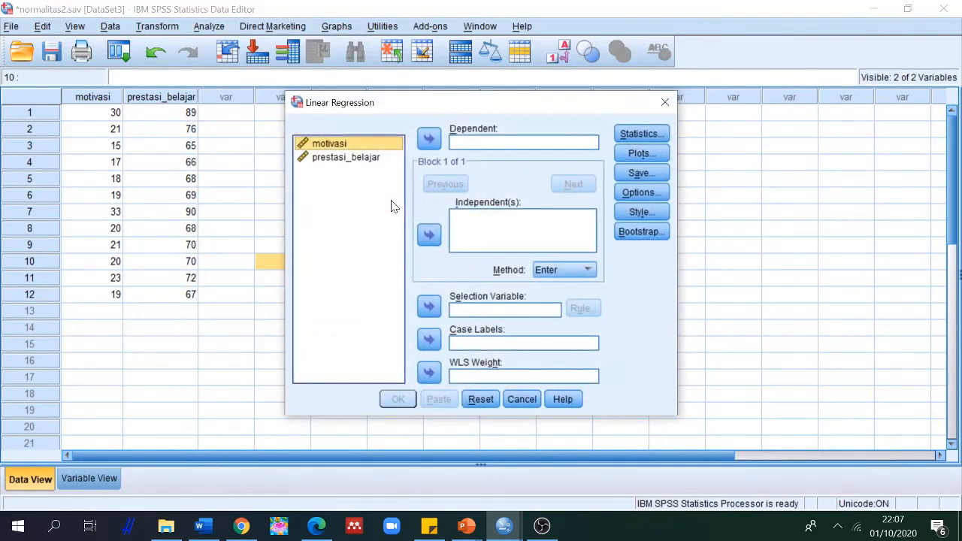
left_click(337, 148)
left_click(429, 236)
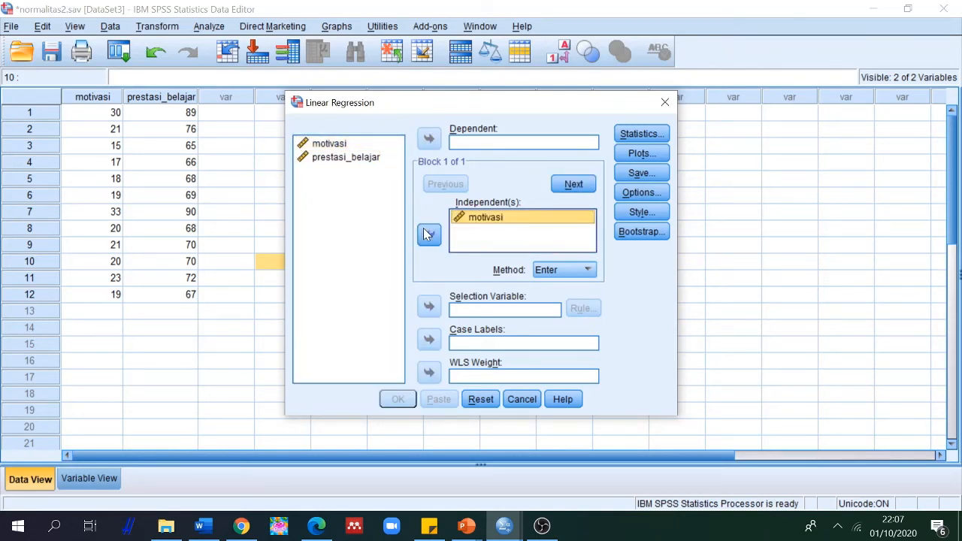
left_click(368, 159)
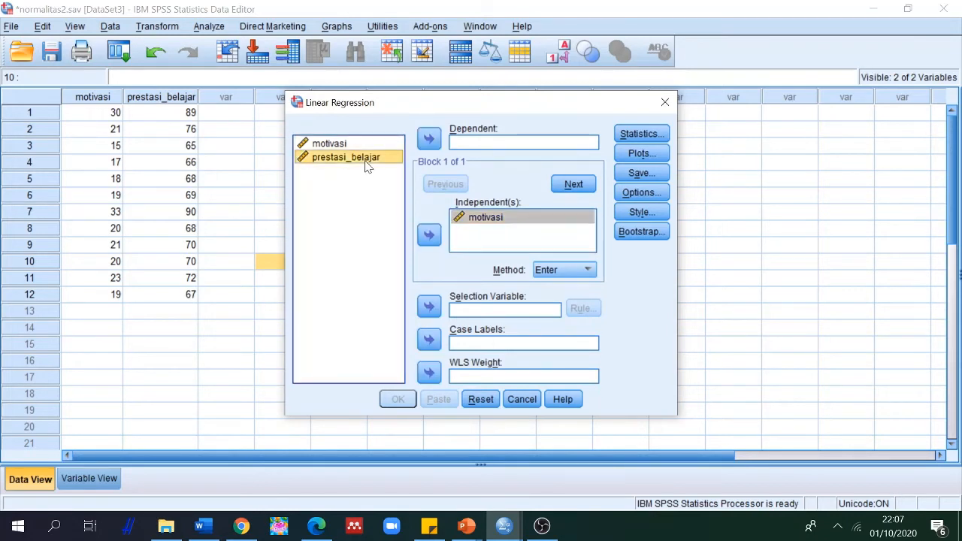
left_click(430, 139)
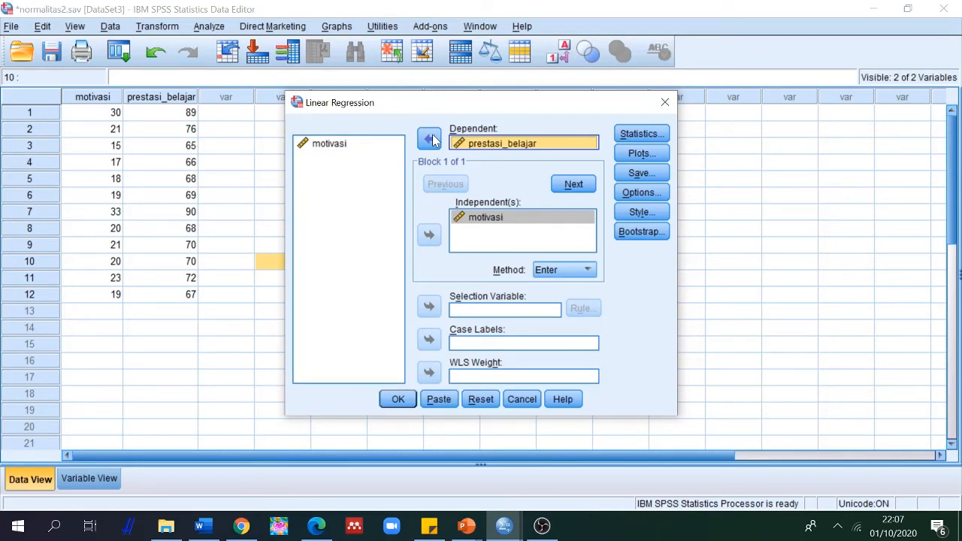
- Choose to save the unstandardized residuals as a new variable and run the linear regression
left_click(639, 172)
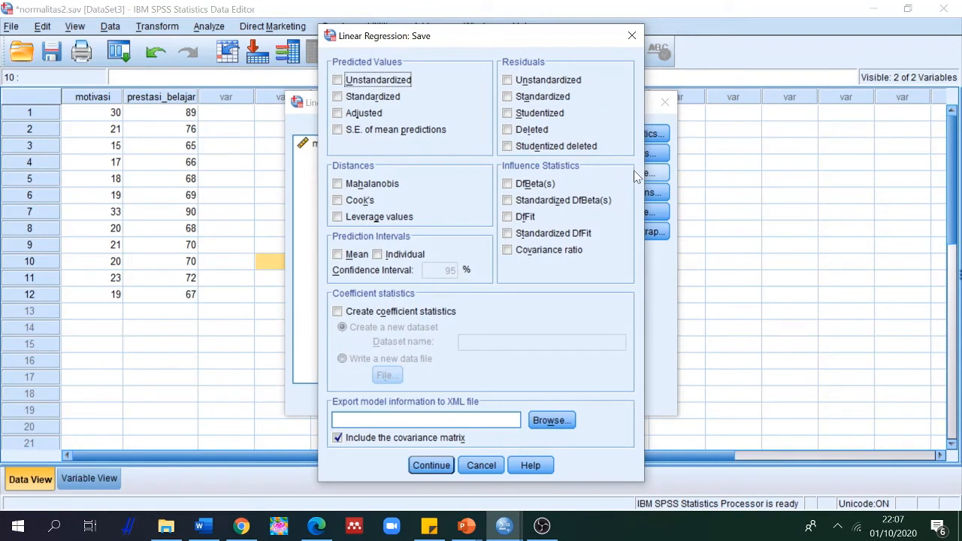
left_click(549, 81)
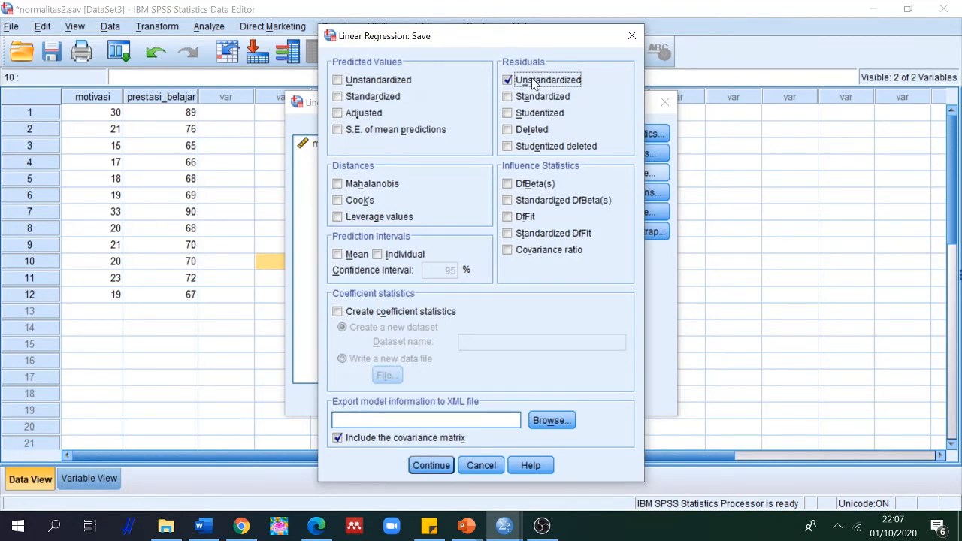
left_click(428, 464)
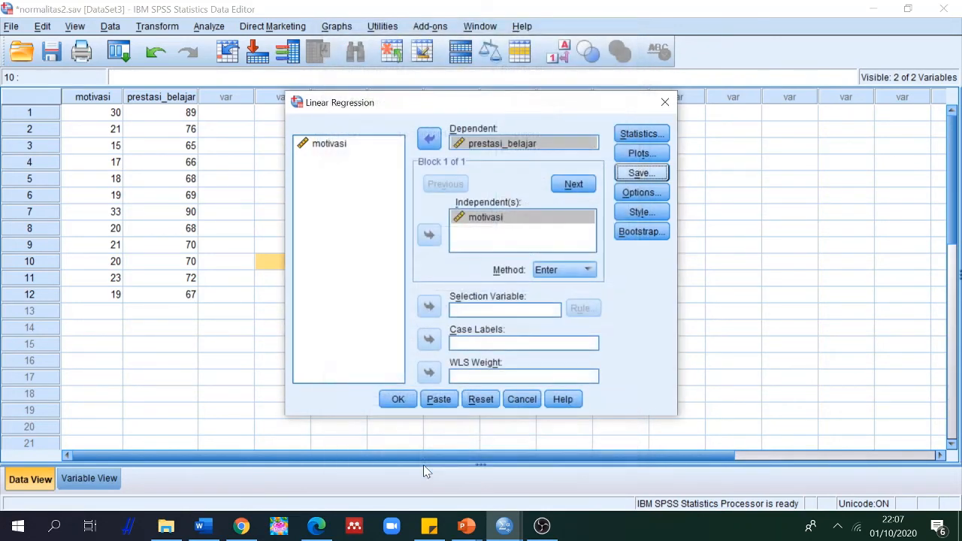
left_click(395, 401)
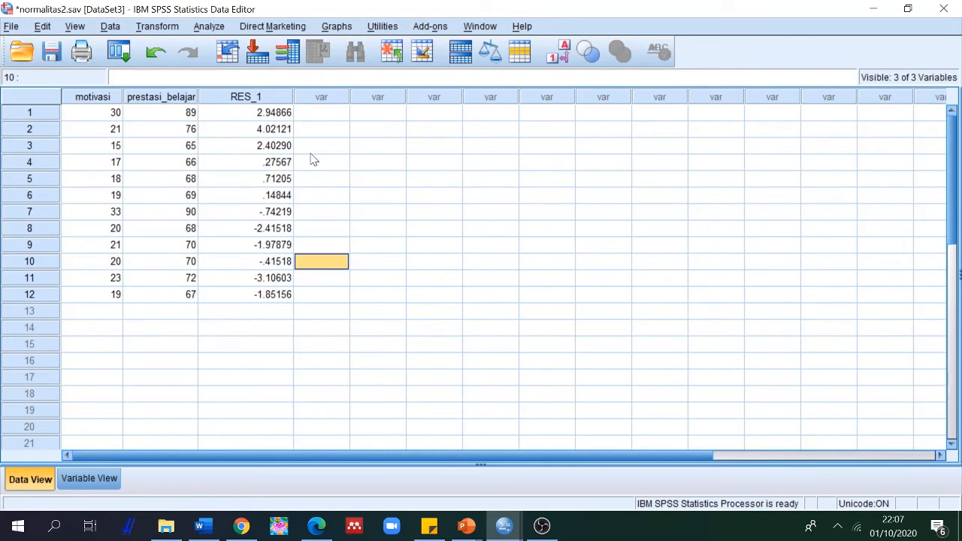
- Examine the values in the new residual column of the data
left_click(267, 98)
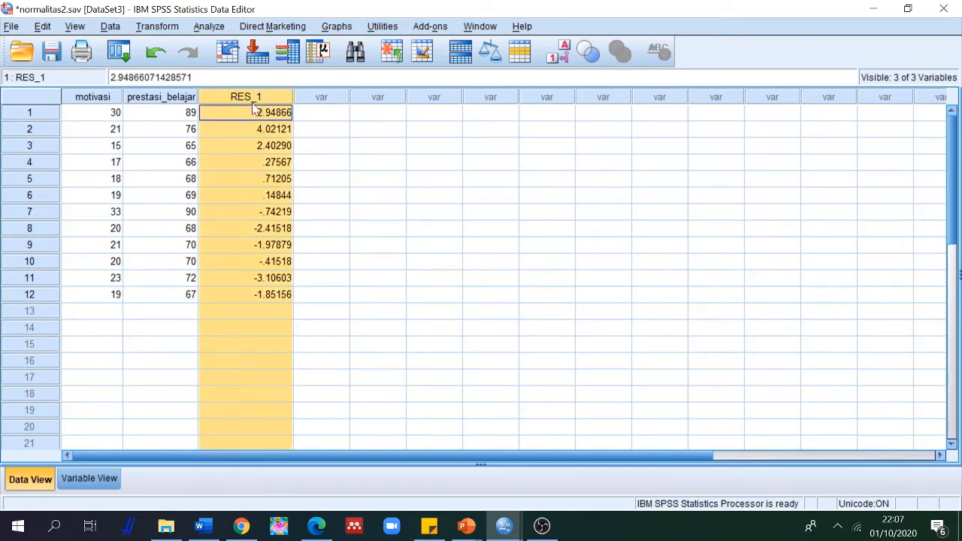
left_click(267, 145)
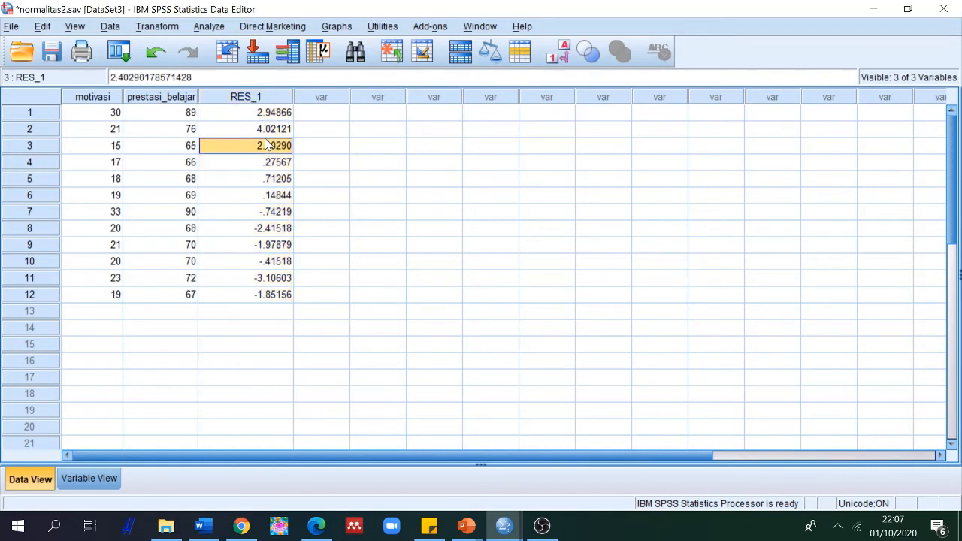
left_click(267, 129)
left_click(266, 116)
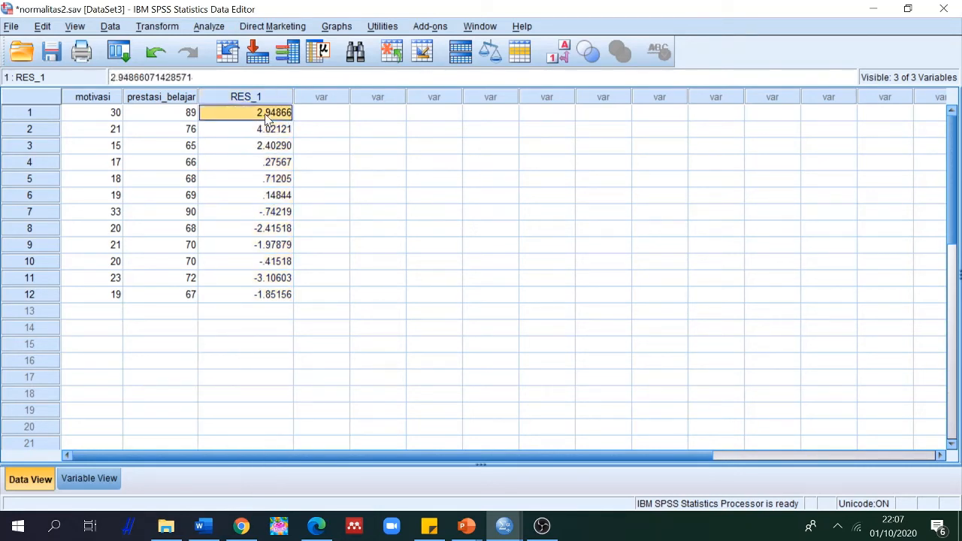
- Set up a legacy one-sample Kolmogorov-Smirnov test with Unstandardized Residual as the test variable
left_click(212, 28)
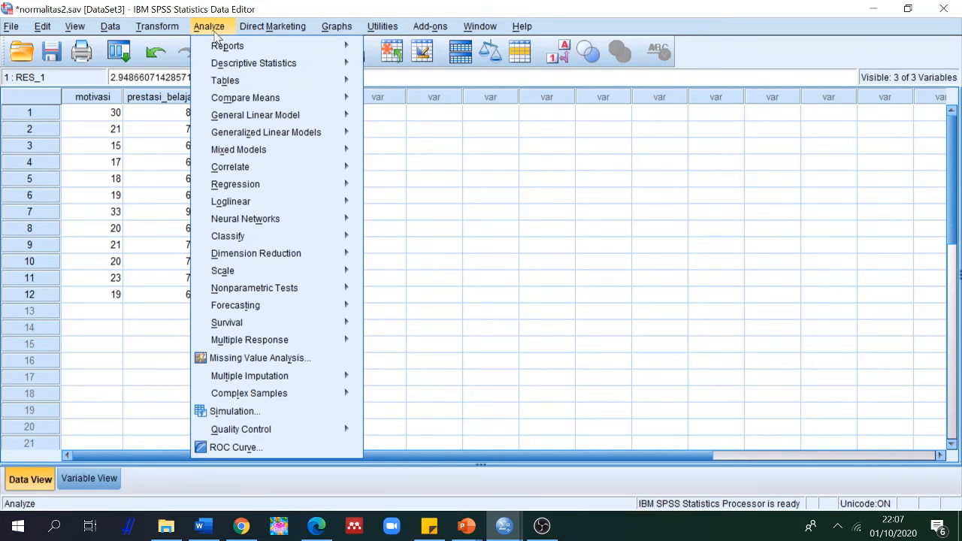
mouse_move(292, 293)
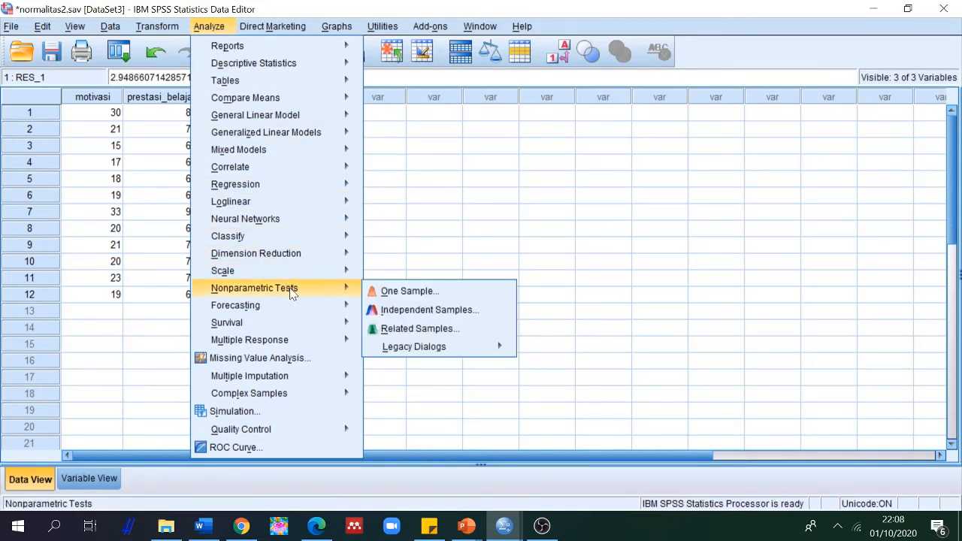
mouse_move(397, 355)
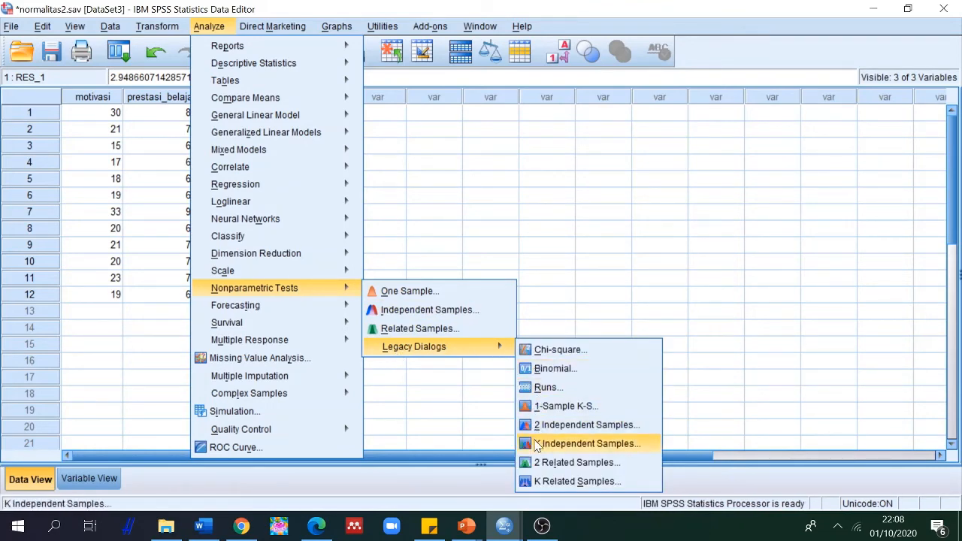
left_click(538, 406)
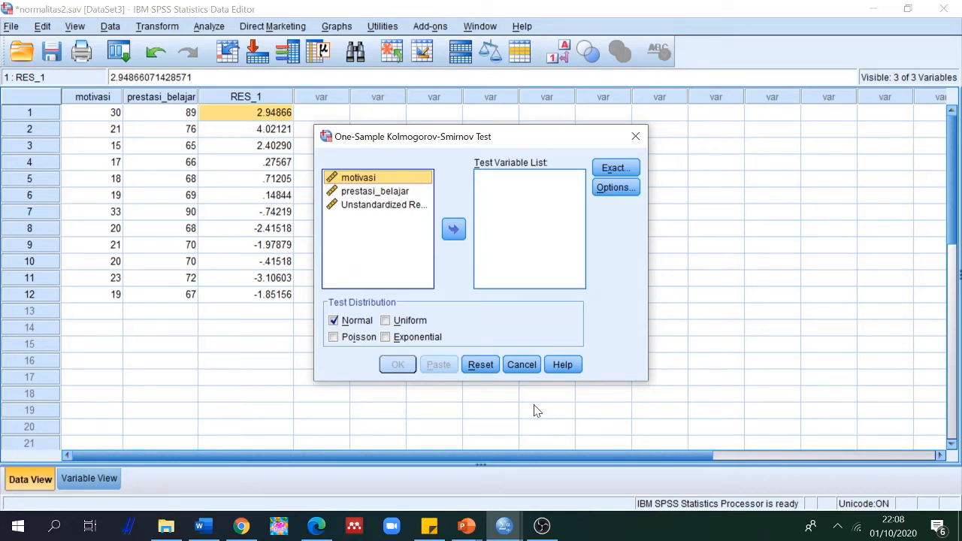
left_click(410, 205)
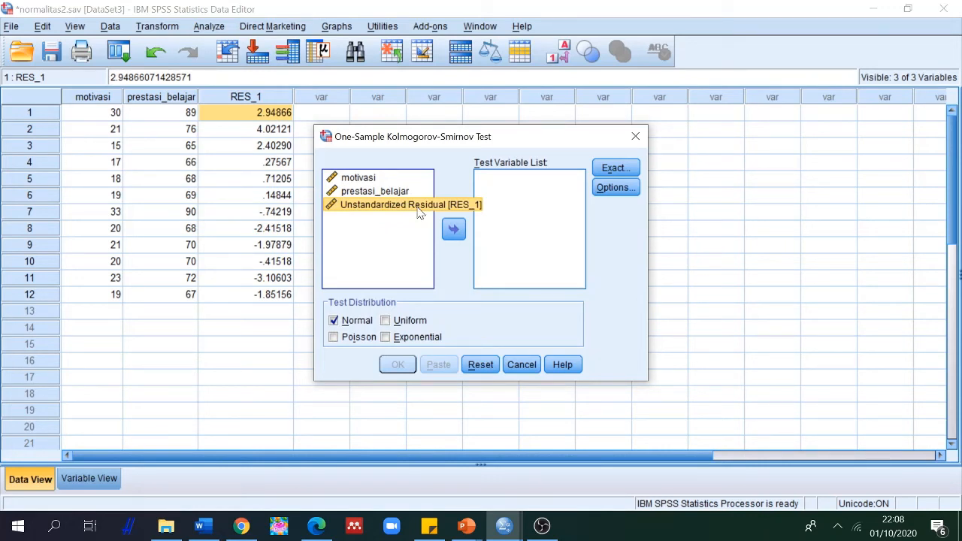
mouse_move(417, 208)
left_mouse_down()
mouse_move(429, 208)
mouse_move(421, 207)
left_mouse_up()
left_click(454, 230)
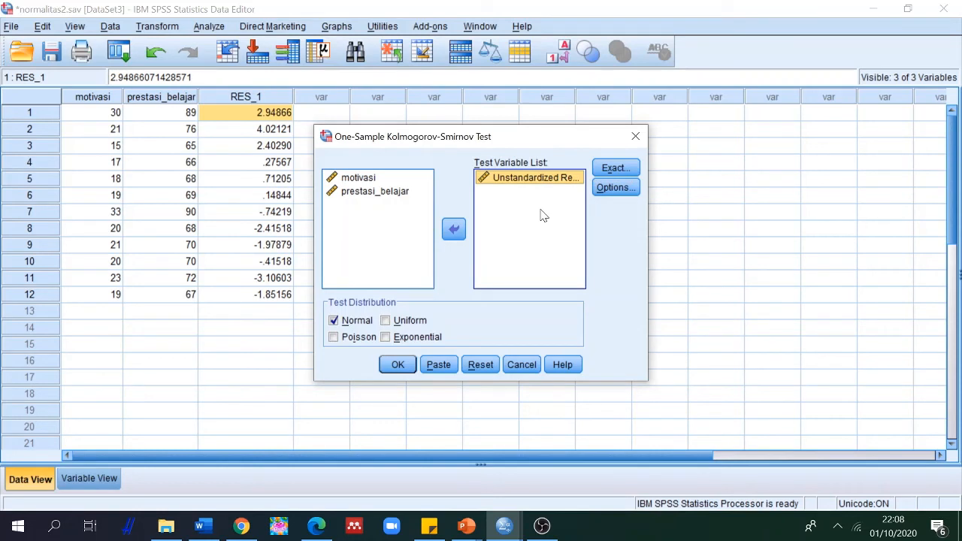
- Check the options of the Kolmogorov-Smirnov test and run it with the Normal test distribution
left_click(608, 187)
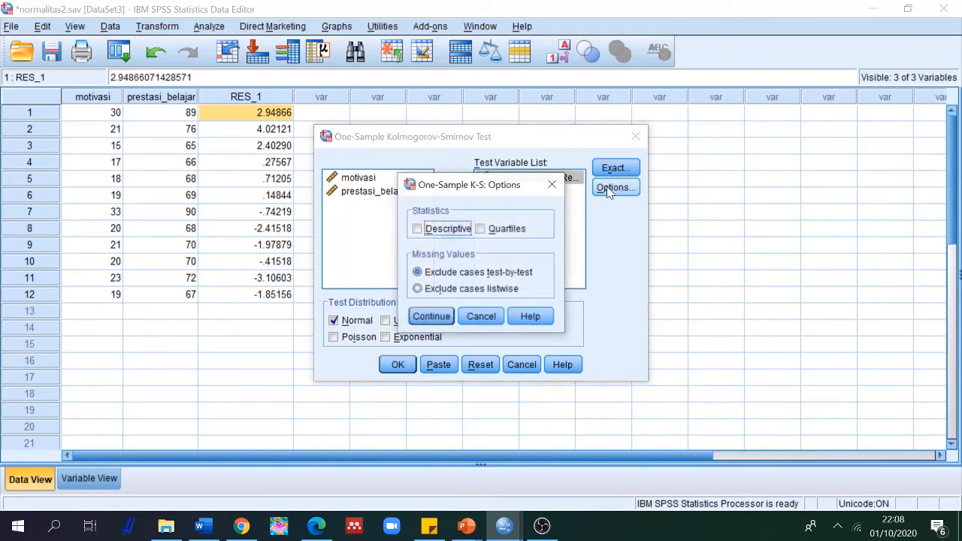
left_click(553, 185)
left_click(541, 189)
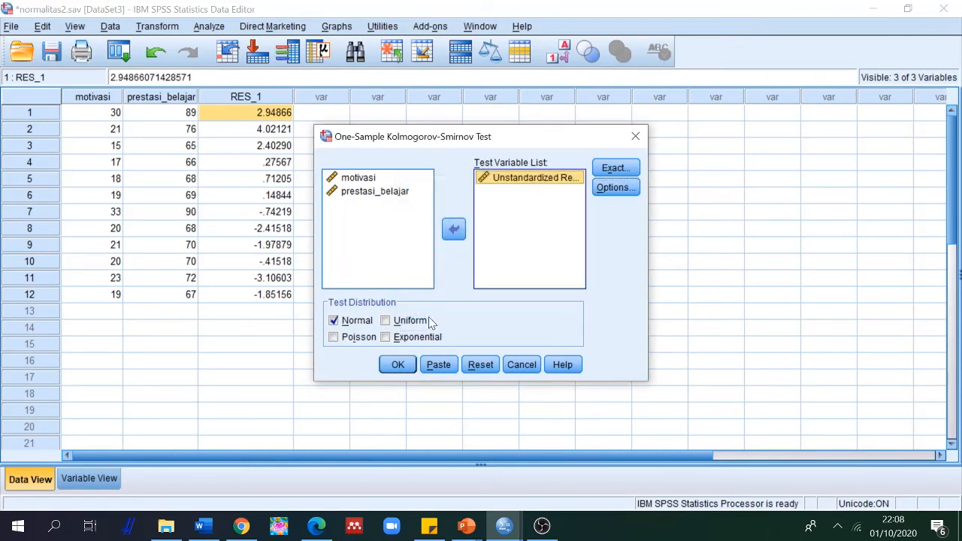
left_click(397, 367)
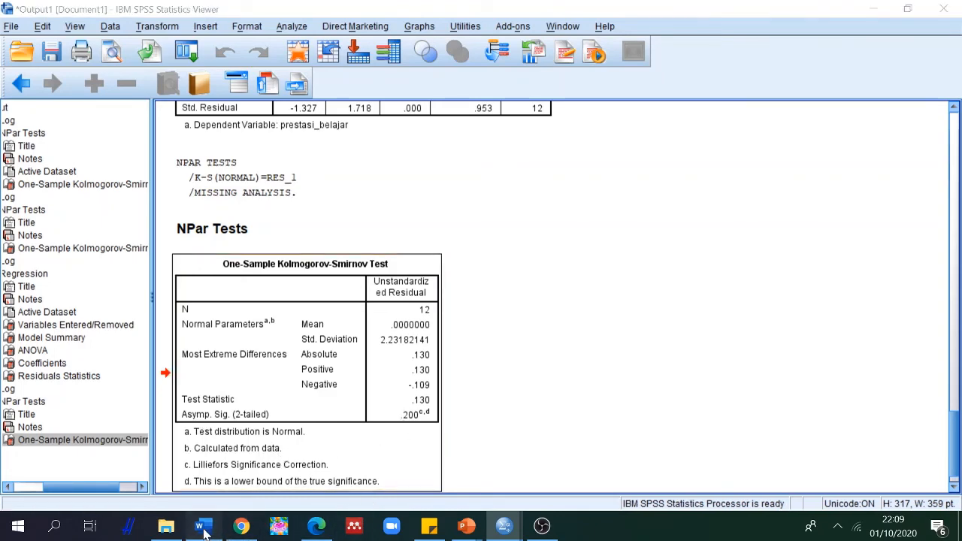
- Switch to the Word document and read the Pembacaan Hasil Analisis section on interpreting the Kolmogorov-Smirnov result
left_click(205, 528)
left_click_drag(958, 224, 958, 294)
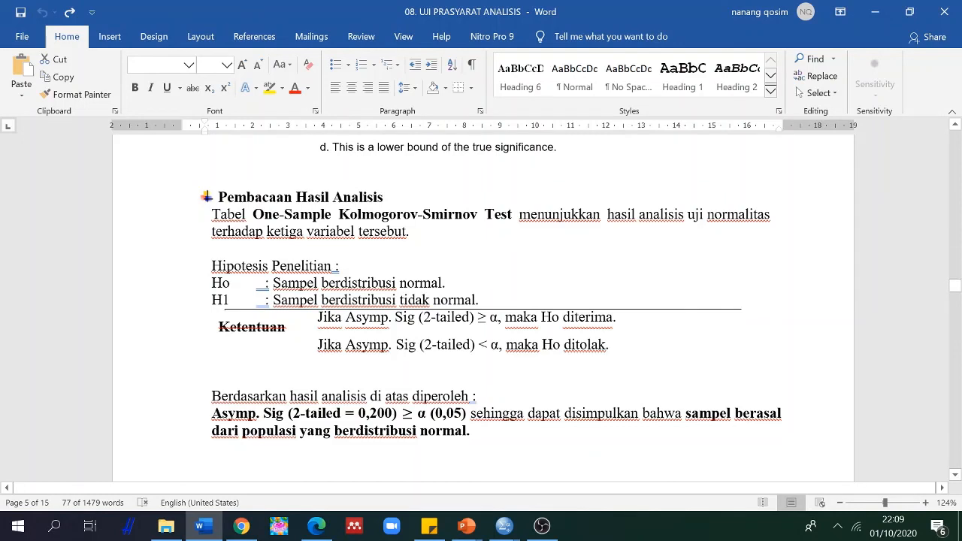